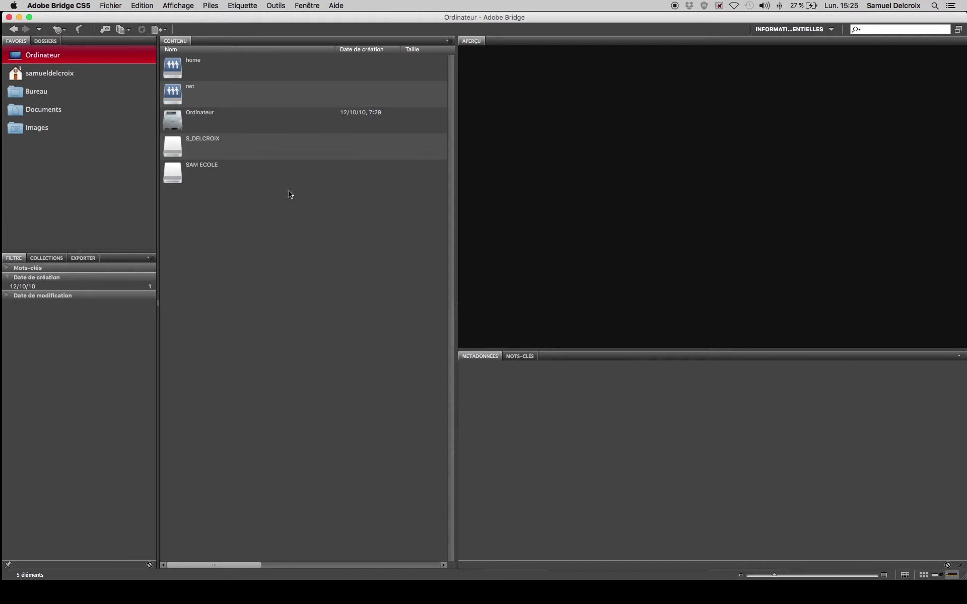
Step: Open the Graphisme & Architecture folder inside Ressources Photo on the first external drive and browse its images
double_click(175, 148)
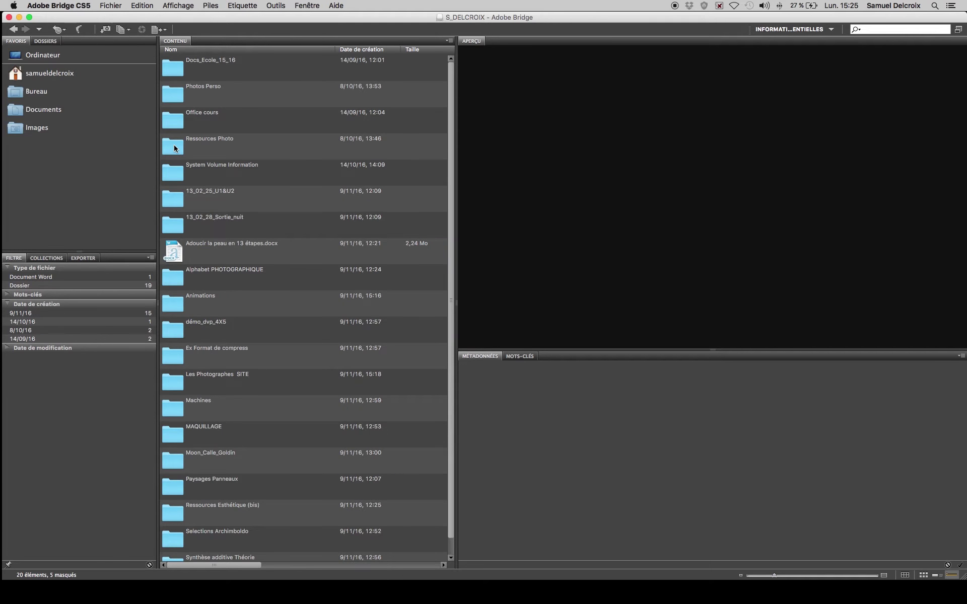
double_click(174, 149)
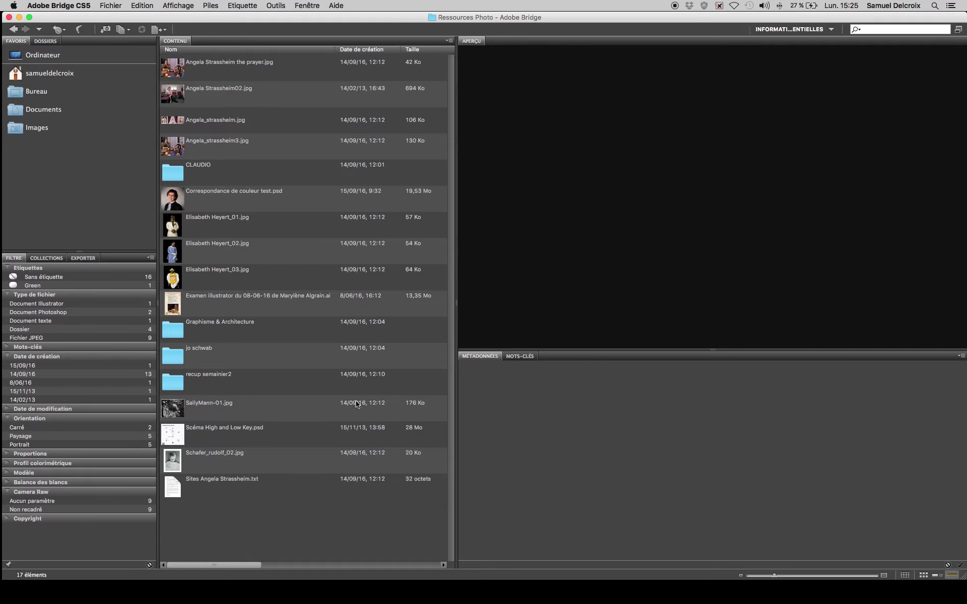
double_click(243, 334)
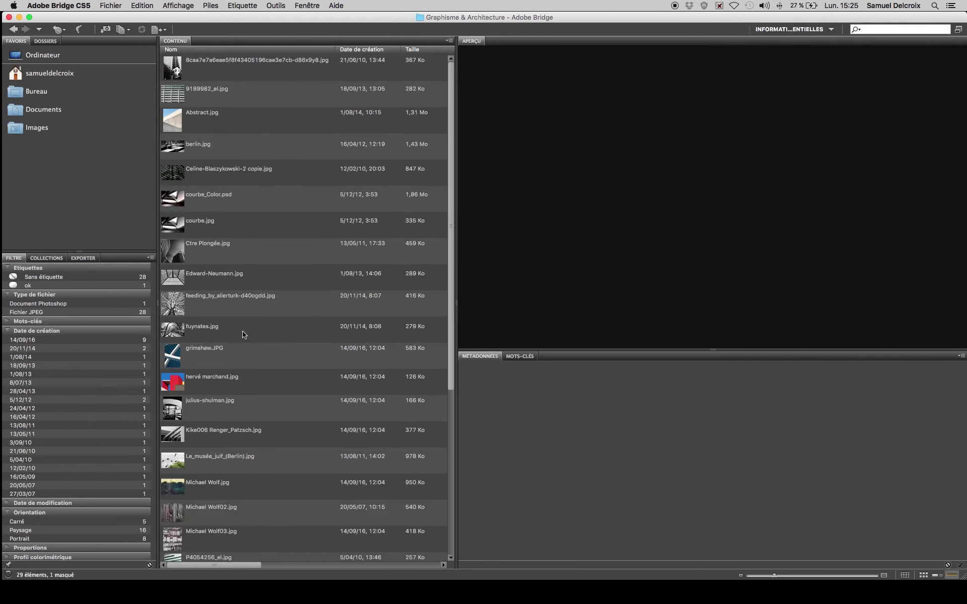
scroll(283, 434, "down", 3)
scroll(283, 433, "down", 3)
scroll(276, 389, "up", 6)
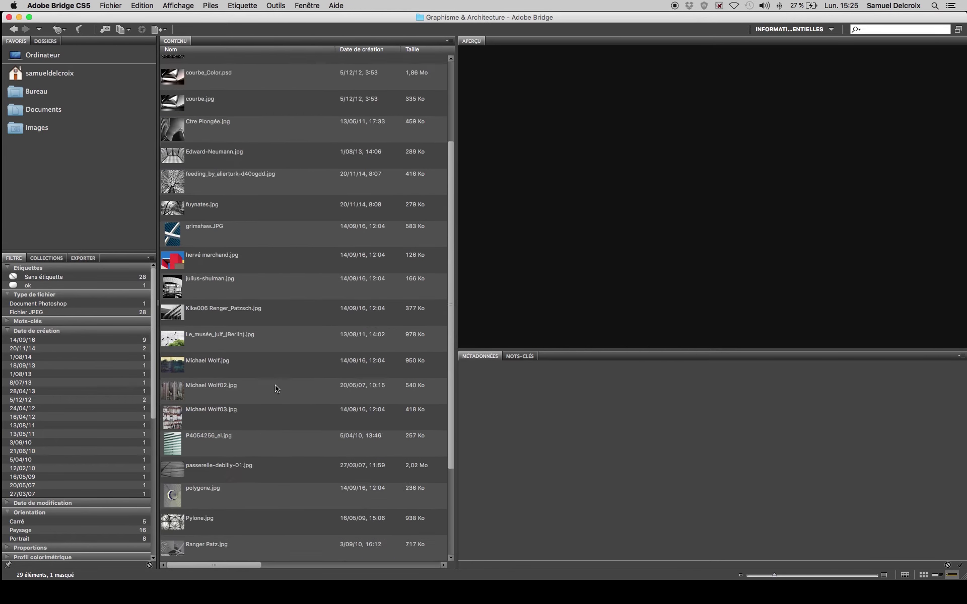
Step: Preview courbe_Color.psd, enlarge the file thumbnails, and open the image with Adobe Photoshop CS5
left_click(222, 208)
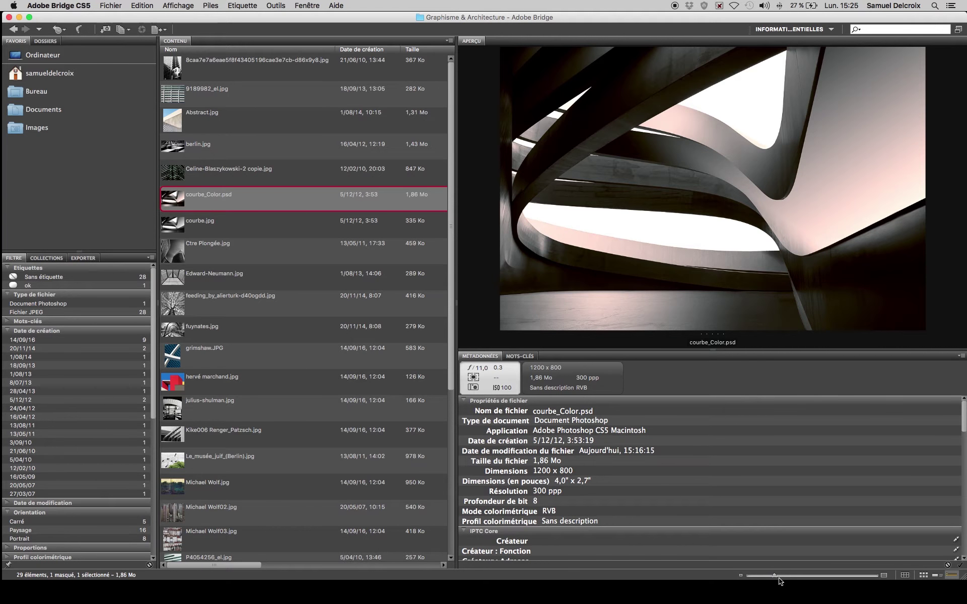
left_click_drag(774, 576, 802, 576)
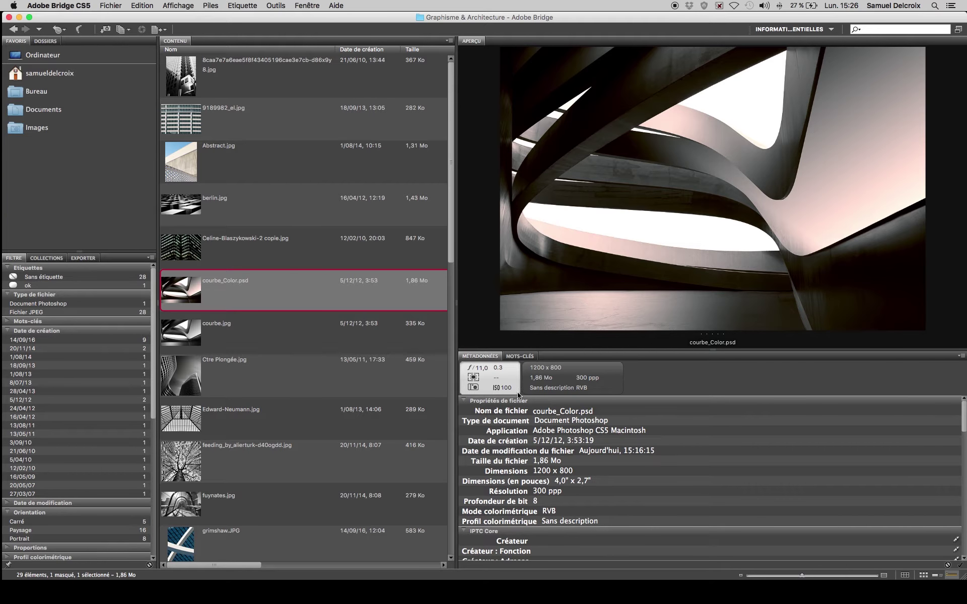
right_click(190, 292)
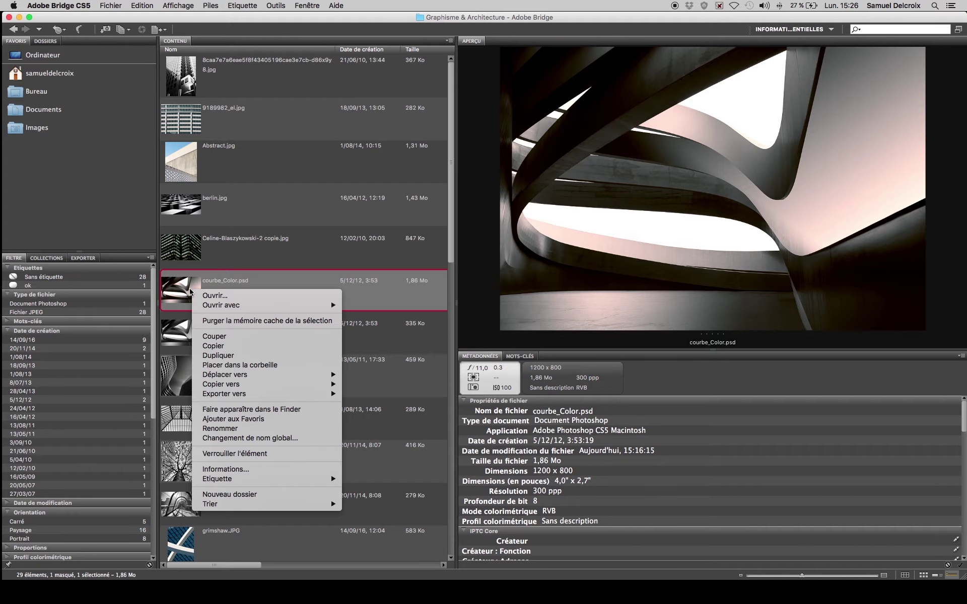
mouse_move(316, 306)
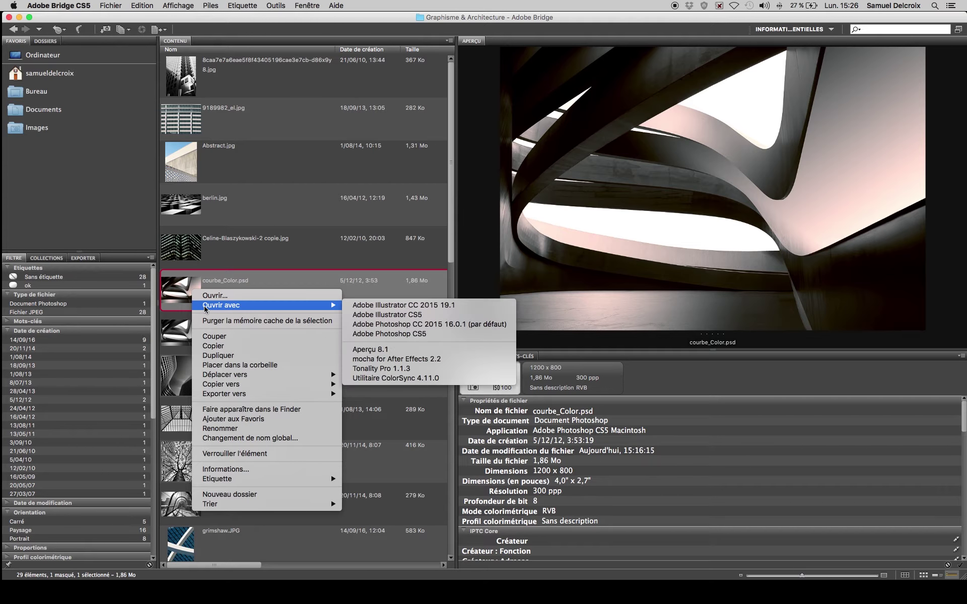
left_click(377, 335)
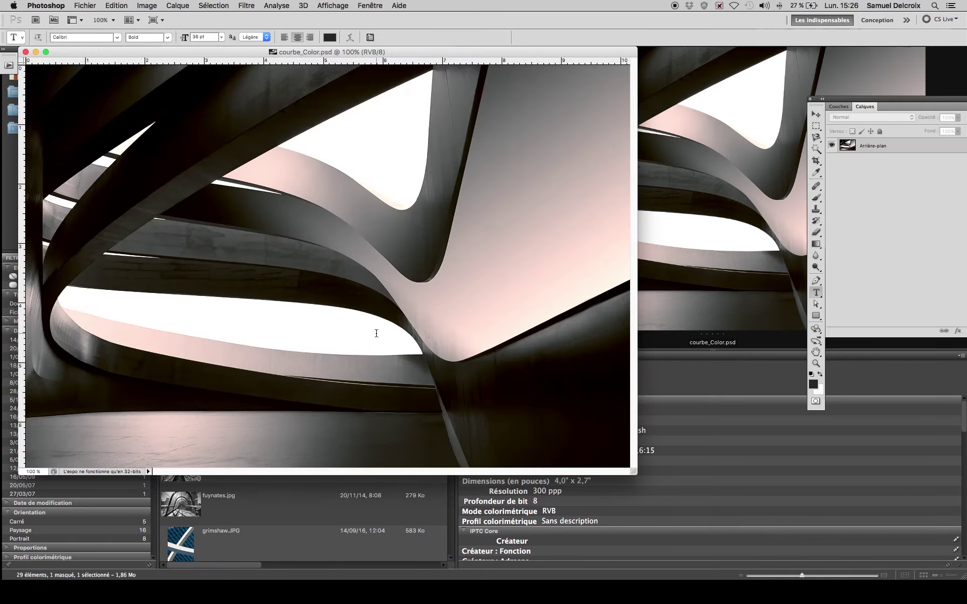
Step: Show the image in full screen mode with the menu bar and move the floating panels slightly higher
left_click_drag(327, 53, 444, 145)
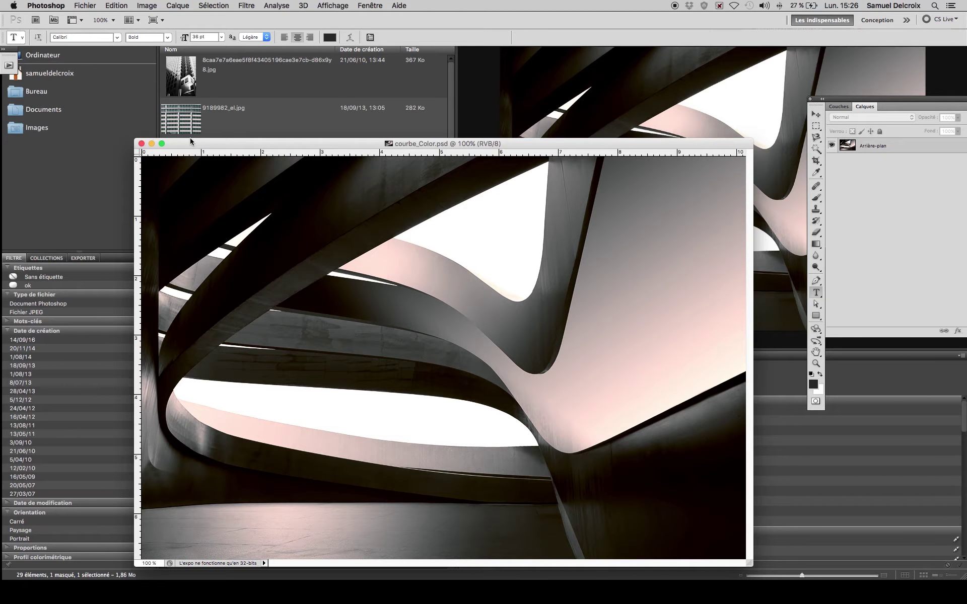
key("f")
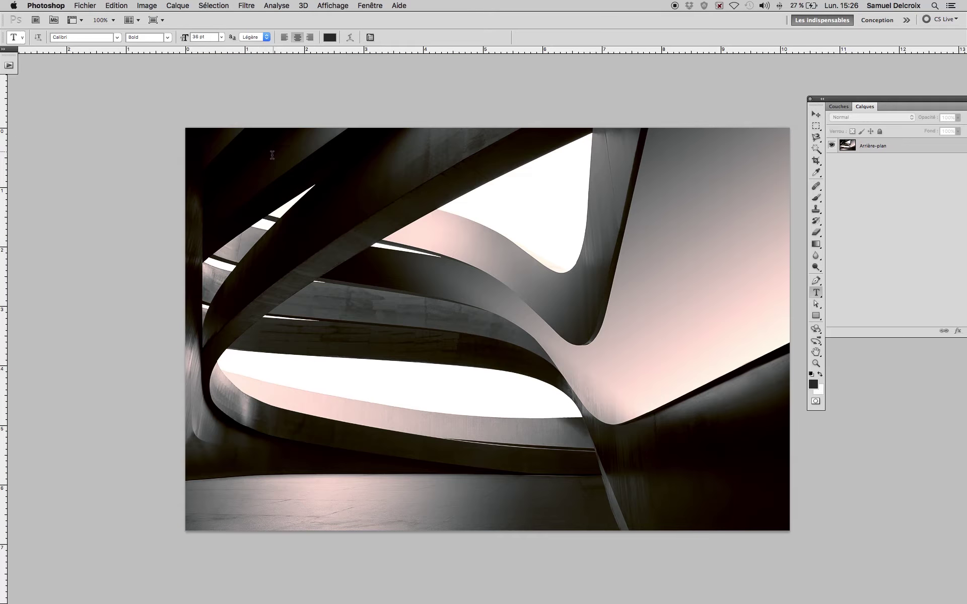
mouse_move(852, 100)
left_mouse_down()
mouse_move(756, 137)
mouse_move(86, 118)
mouse_move(863, 114)
mouse_move(851, 80)
left_mouse_up()
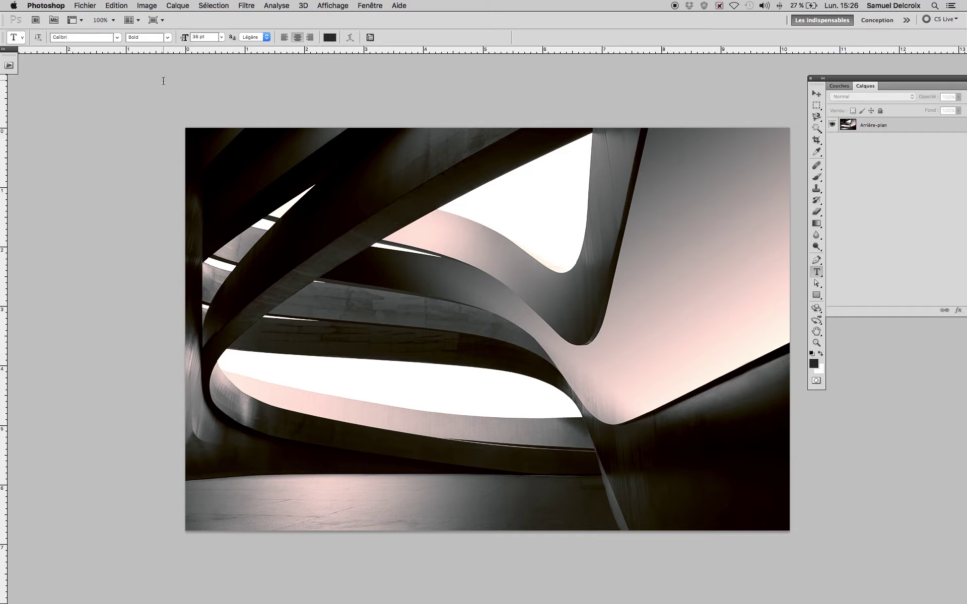
Step: Open the Image Size settings and keep pixels as the unit for the pixel dimensions
left_click(143, 6)
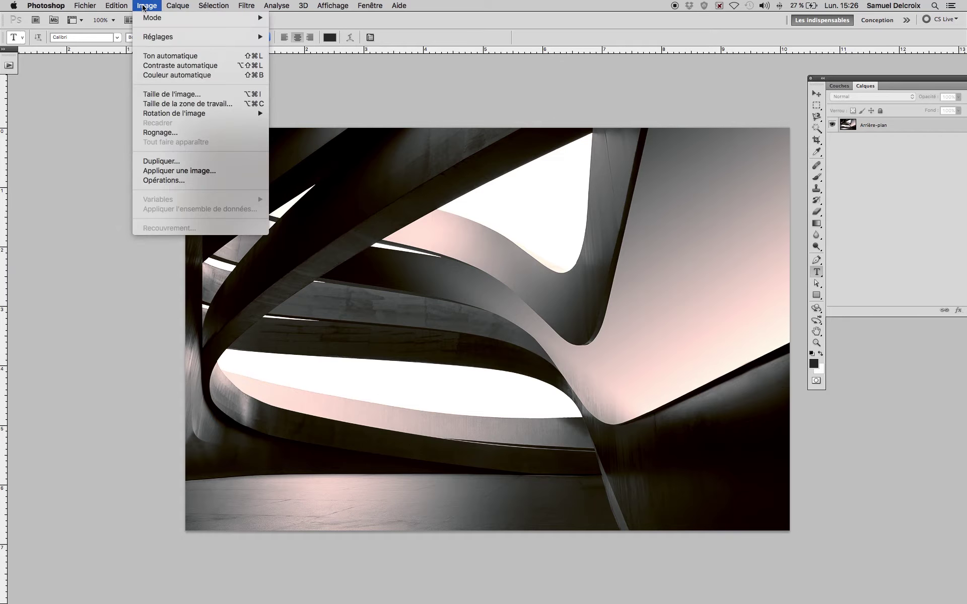
left_click(158, 94)
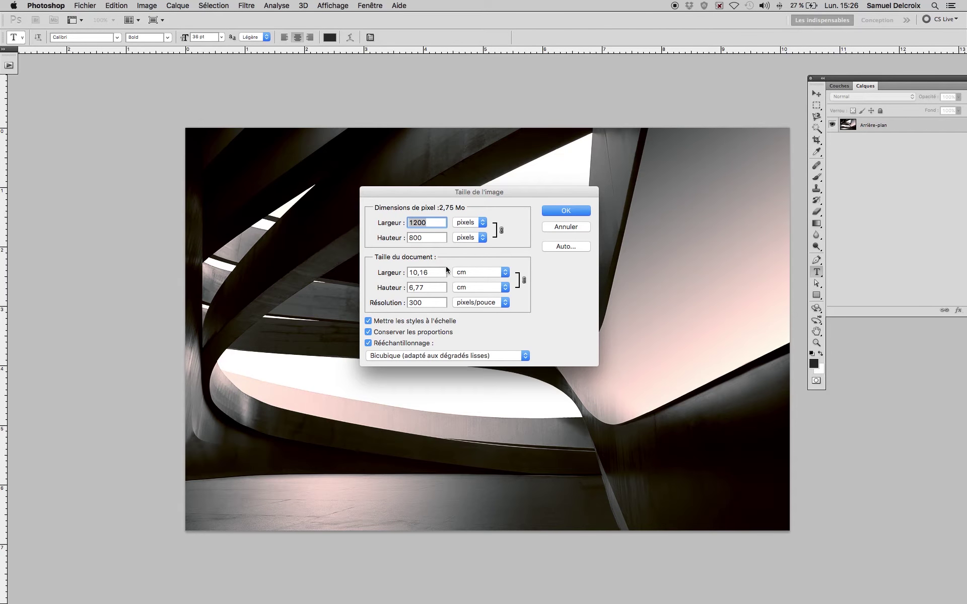
left_click(481, 224)
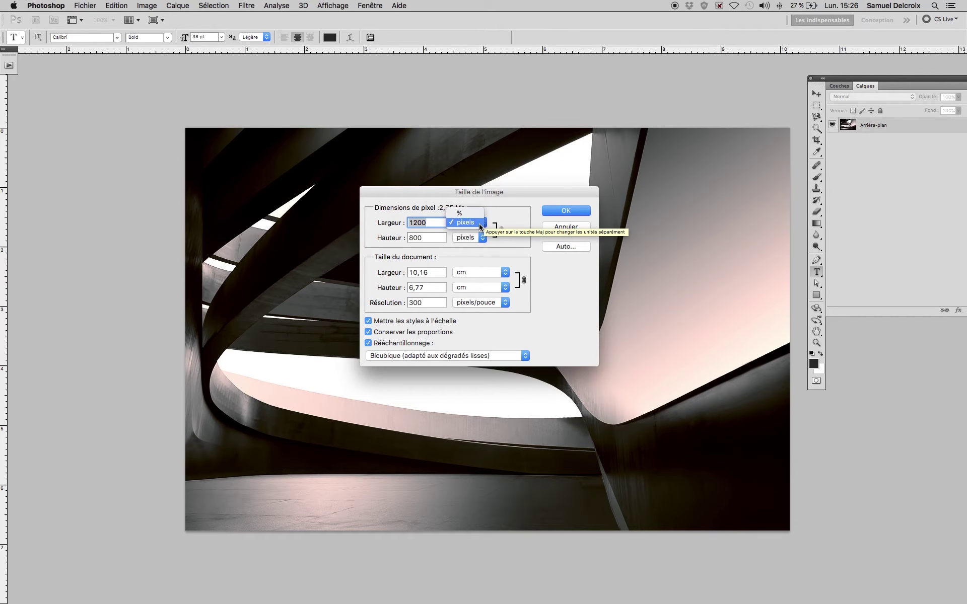
left_click(480, 225)
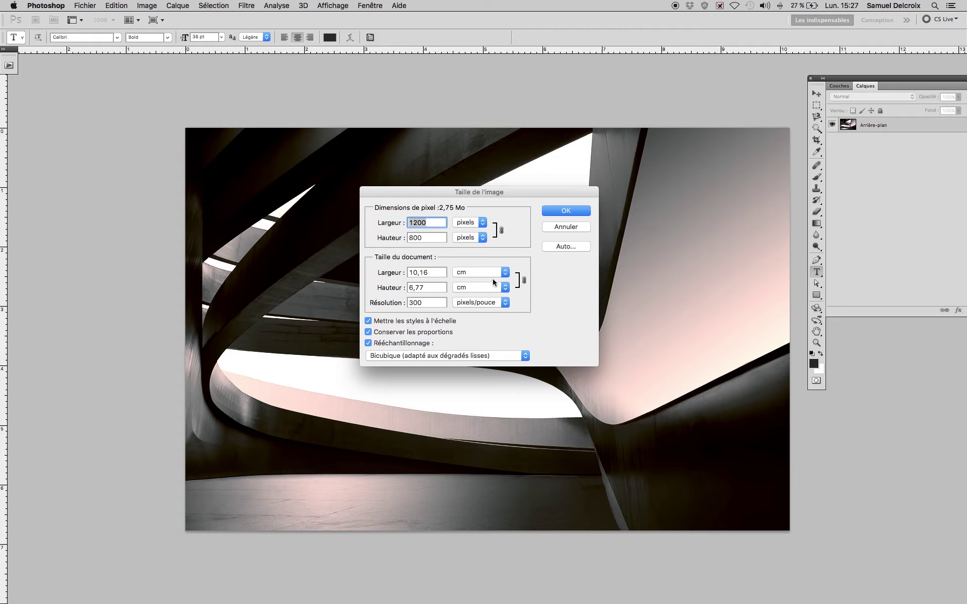
Step: Try points and picas as the document size unit, and return it to centimetres
left_click(504, 272)
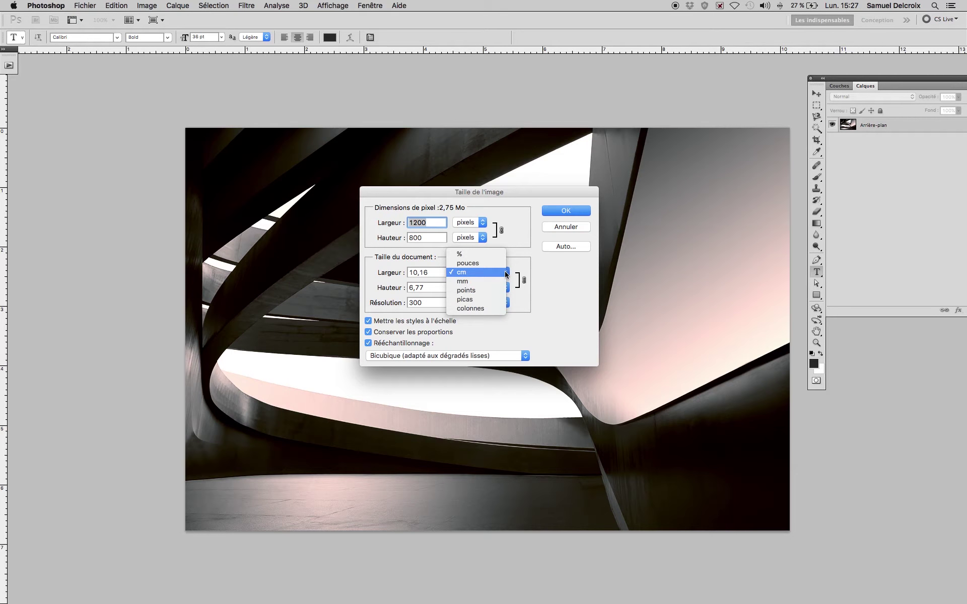
left_click(473, 290)
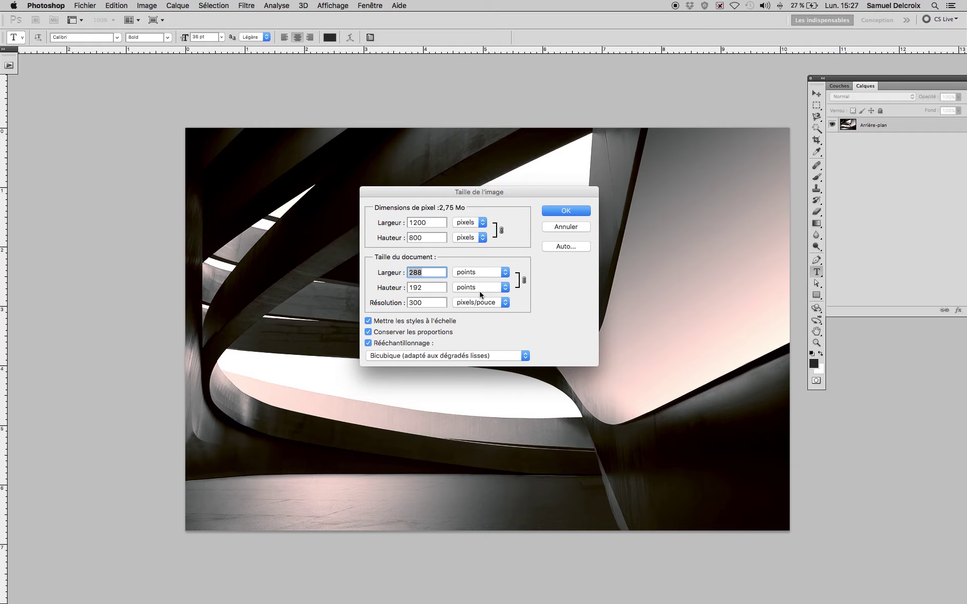
left_click(506, 272)
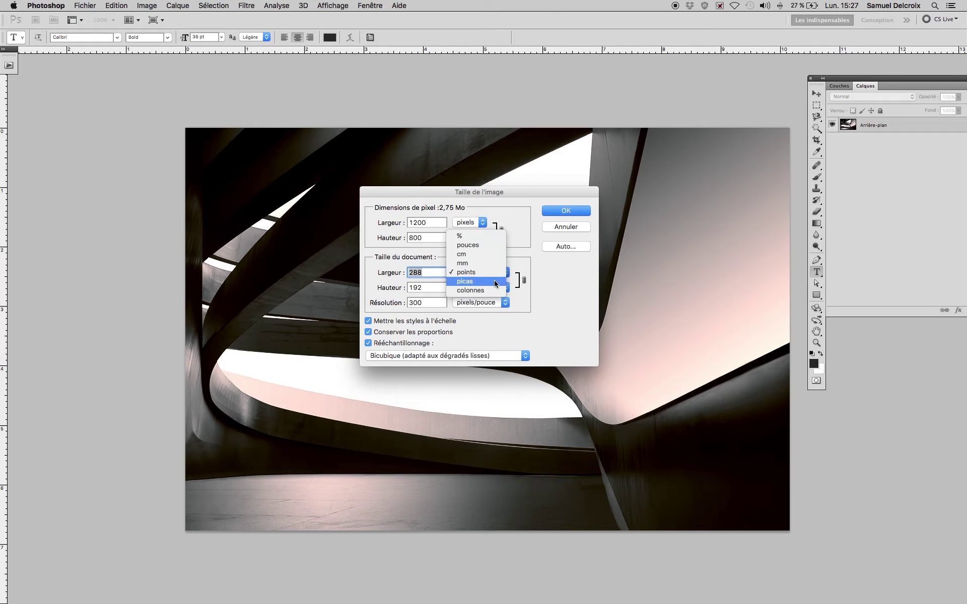
left_click(493, 282)
left_click(506, 271)
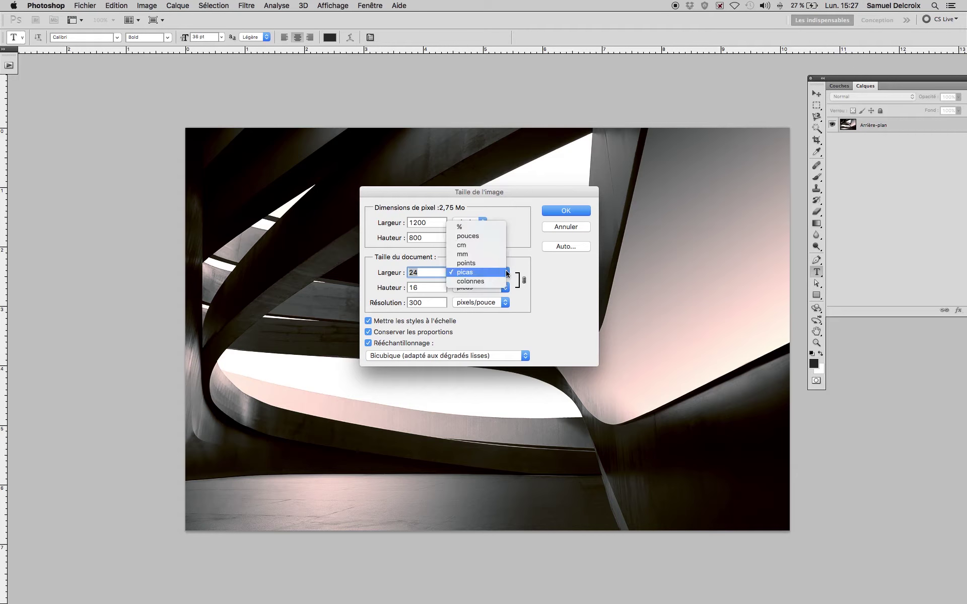
left_click(488, 246)
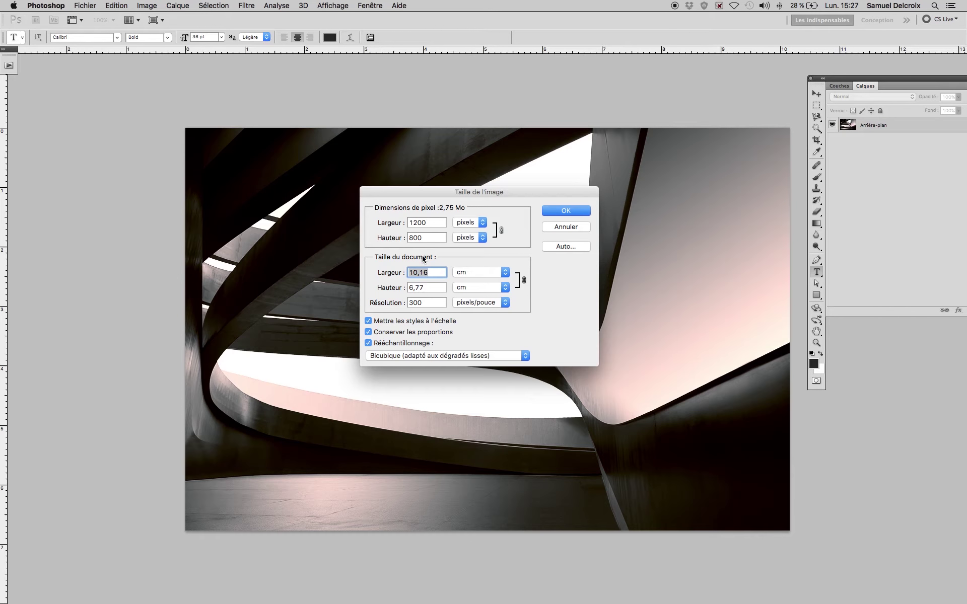
Step: Resize the image proportionally to a width of 1000 pixels
left_click(430, 222)
double_click(430, 222)
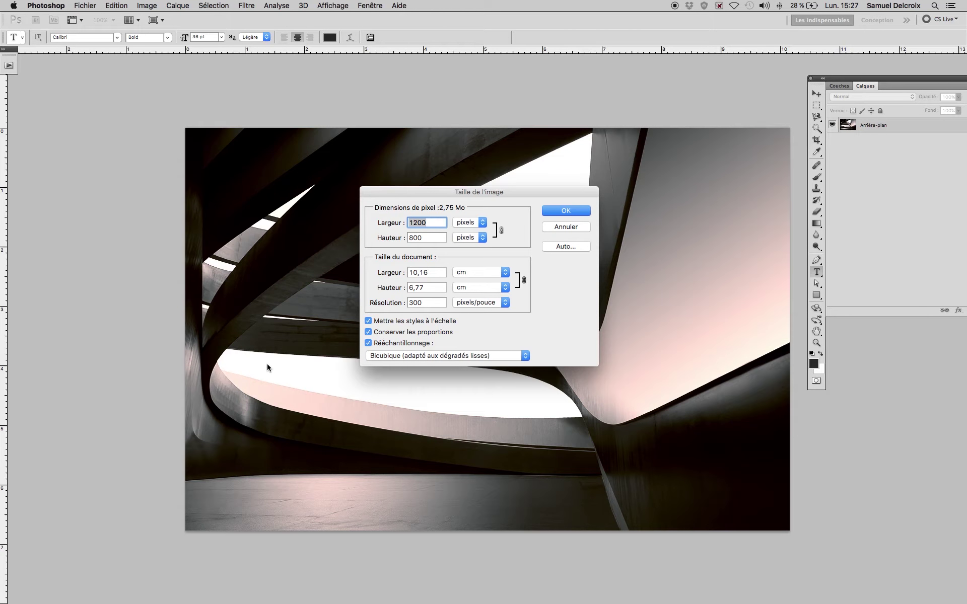
type("1")
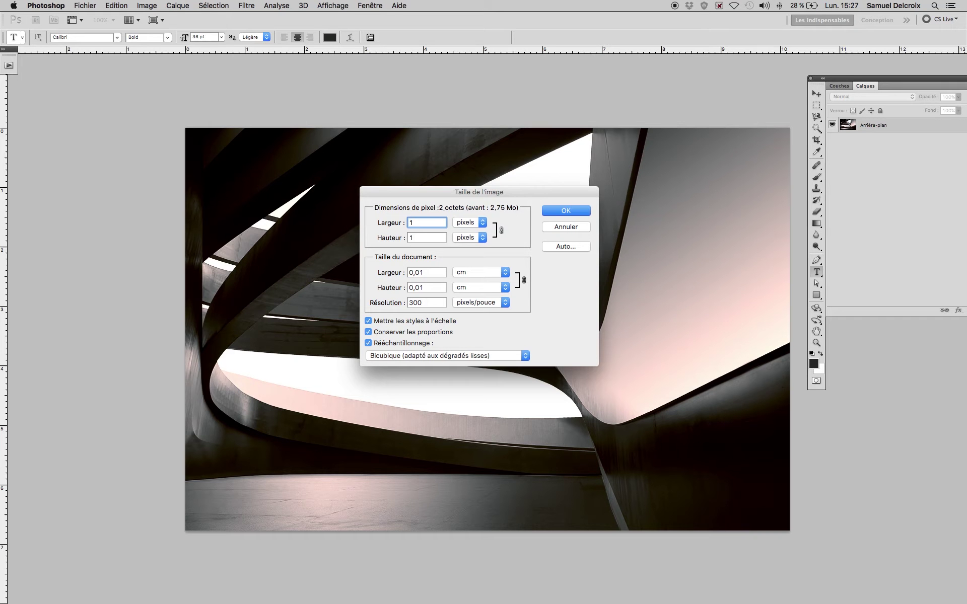
type("000")
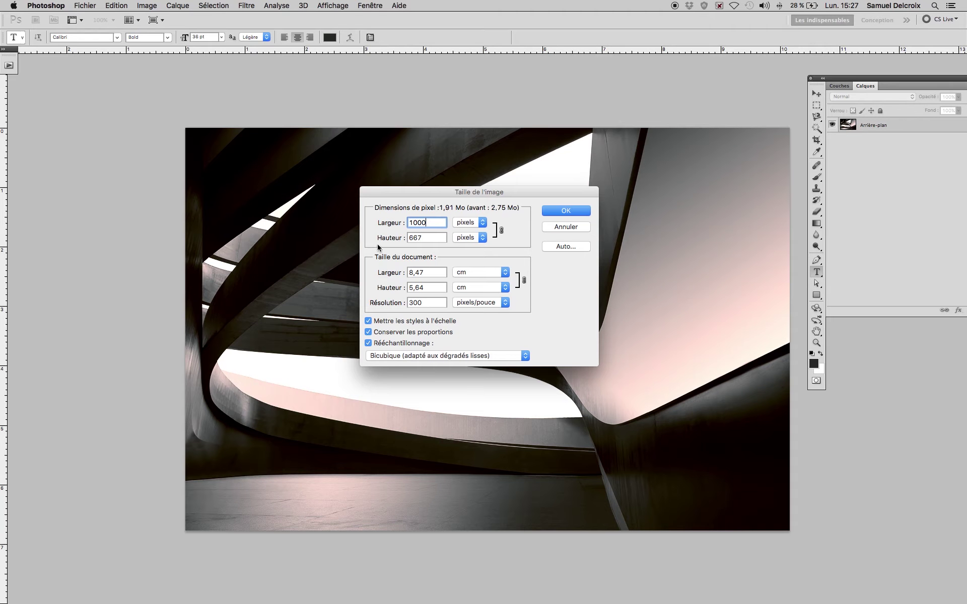
double_click(412, 237)
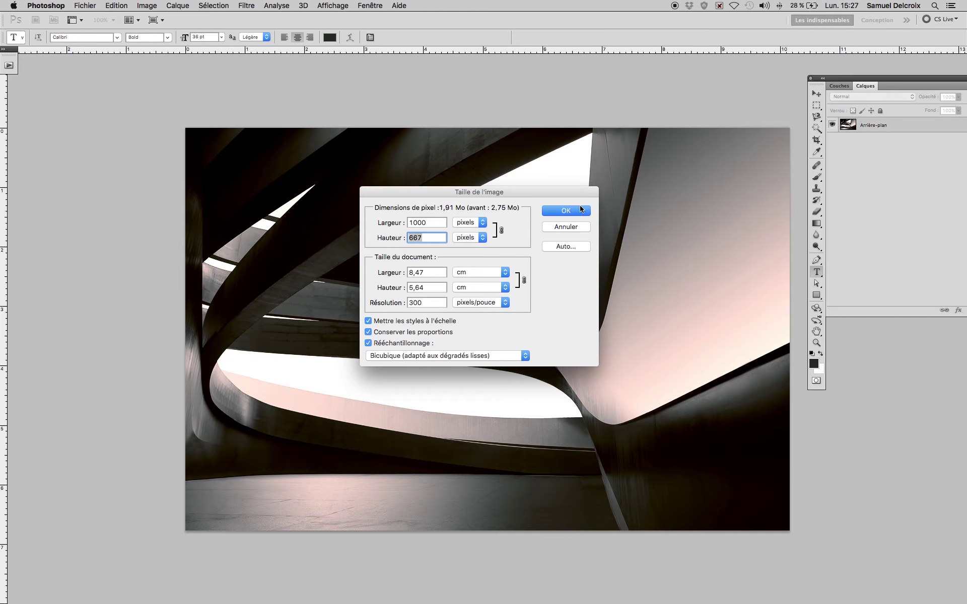
left_click(575, 212)
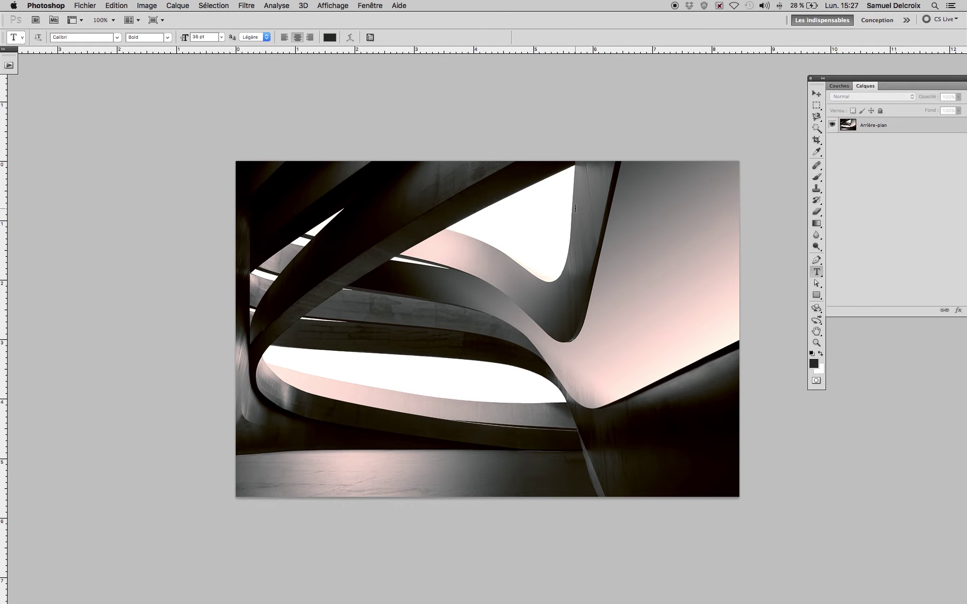
Step: Check the resized image's dimensions in the Image Size settings and leave the values as they are
left_click(151, 6)
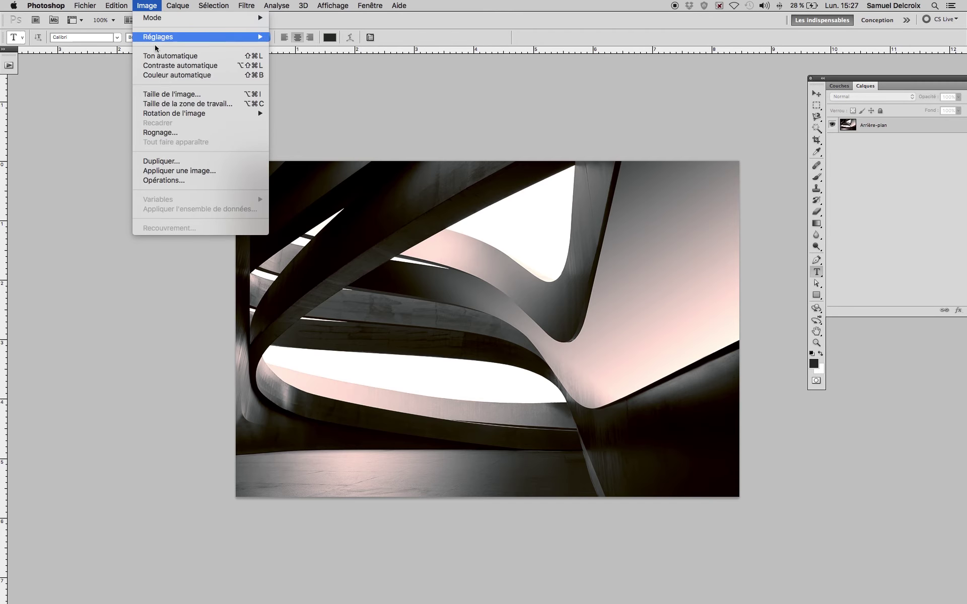
left_click(161, 95)
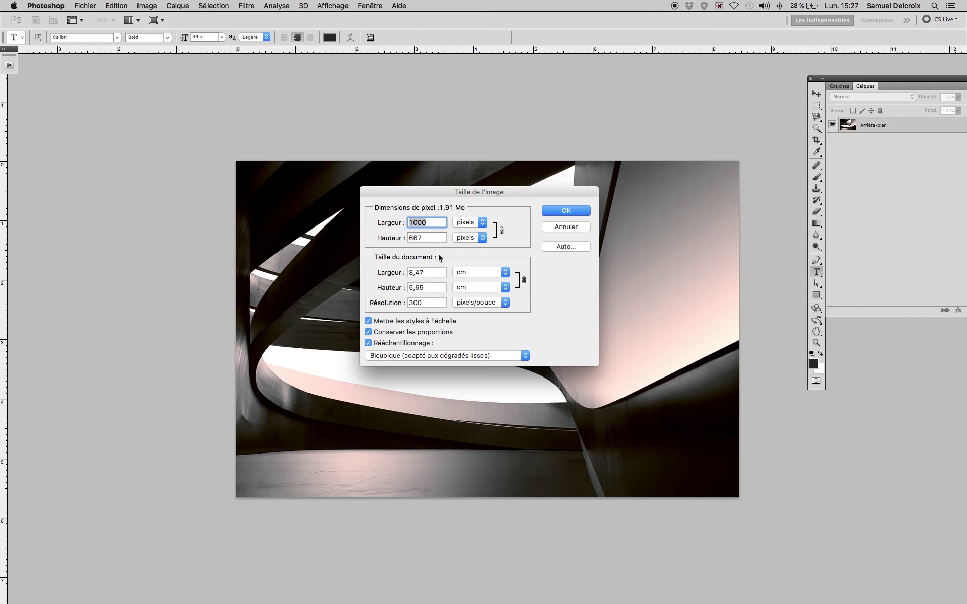
left_click(582, 213)
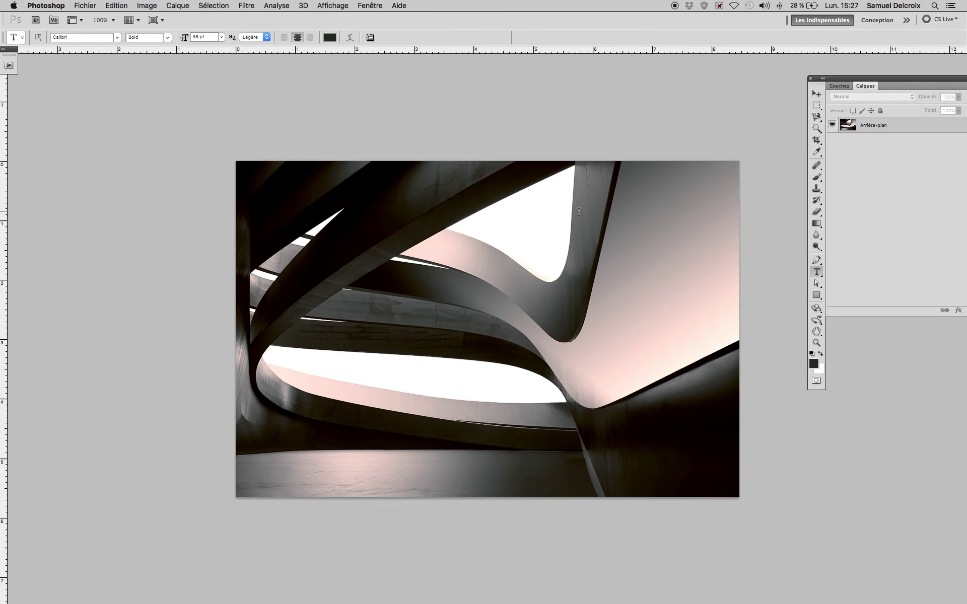
Step: Open the Canvas Size settings for the image
left_click(146, 7)
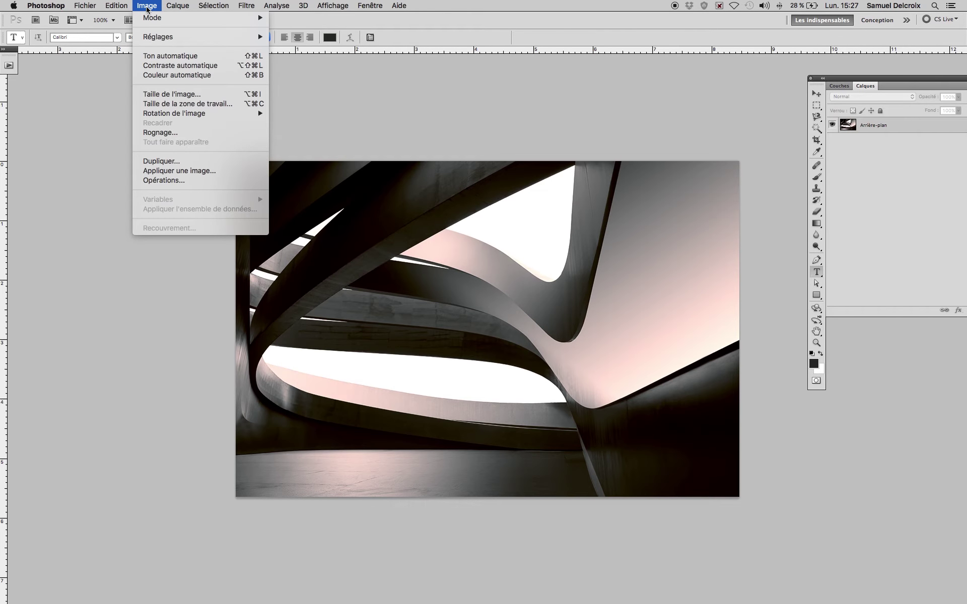
left_click(197, 104)
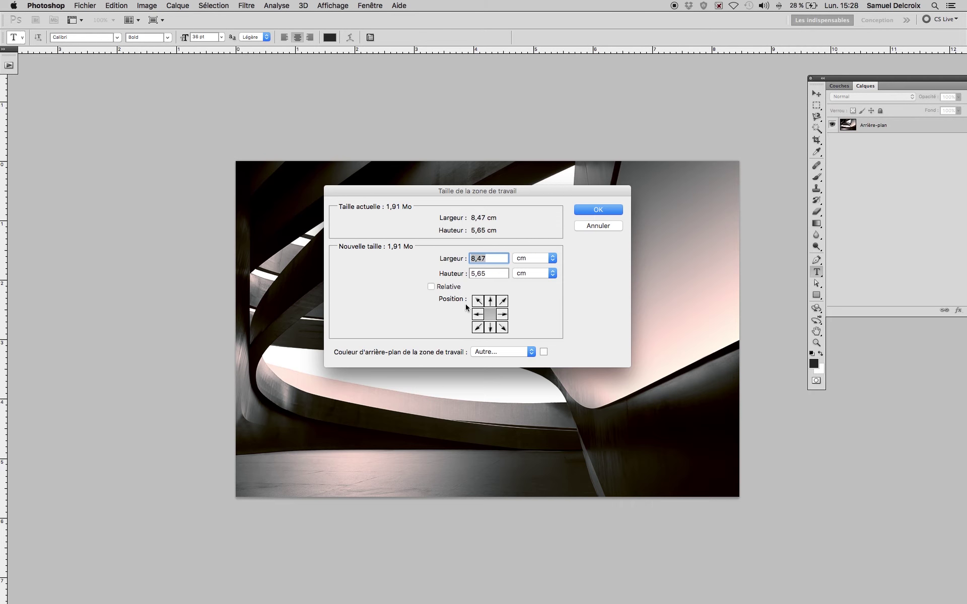
Step: Try several canvas anchor positions along the sides, upper edge and upper corners, and return the anchor to the centre
left_click(480, 315)
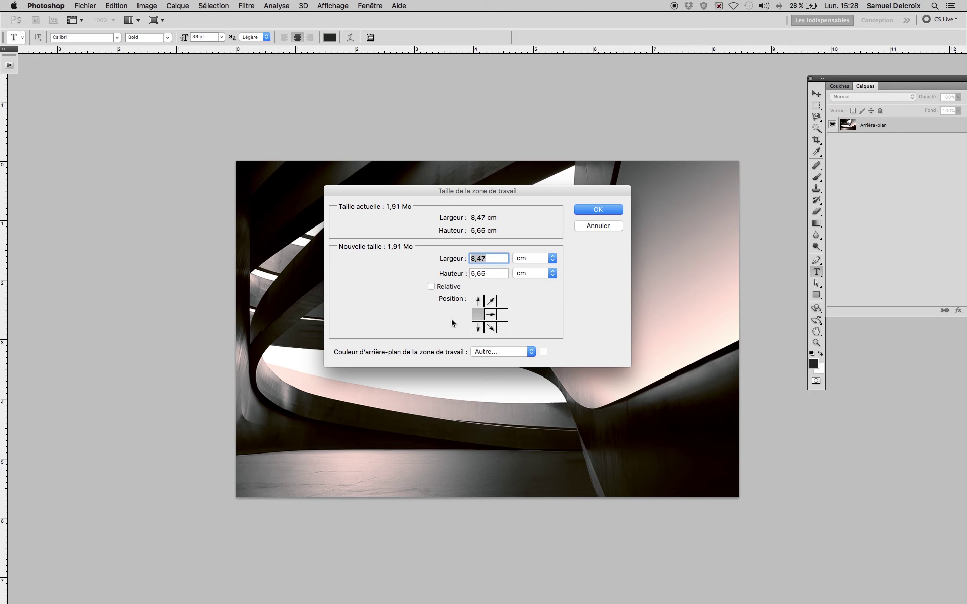
left_click(503, 314)
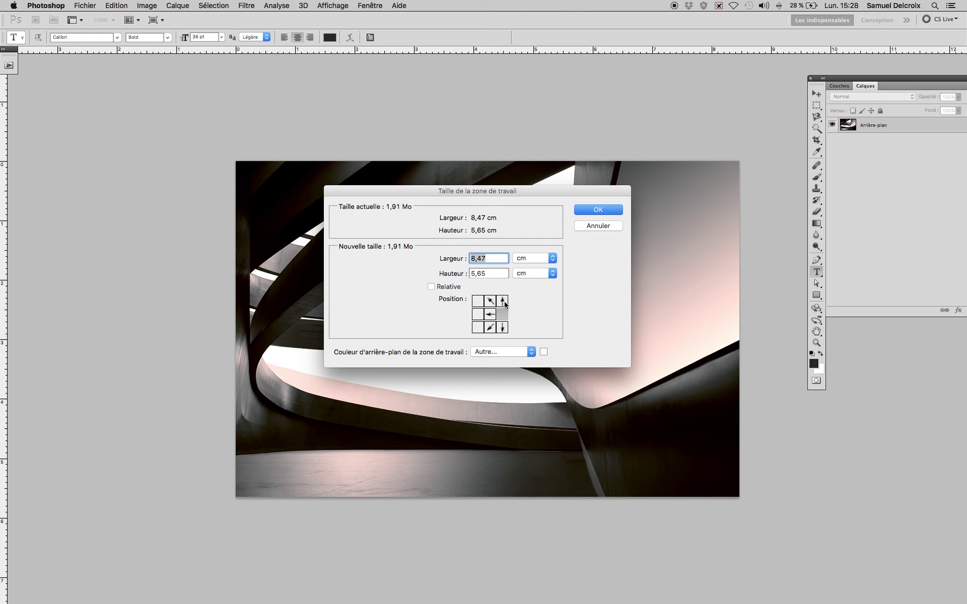
left_click(501, 303)
left_click(491, 302)
left_click(478, 301)
left_click(480, 315)
left_click(477, 301)
left_click(489, 301)
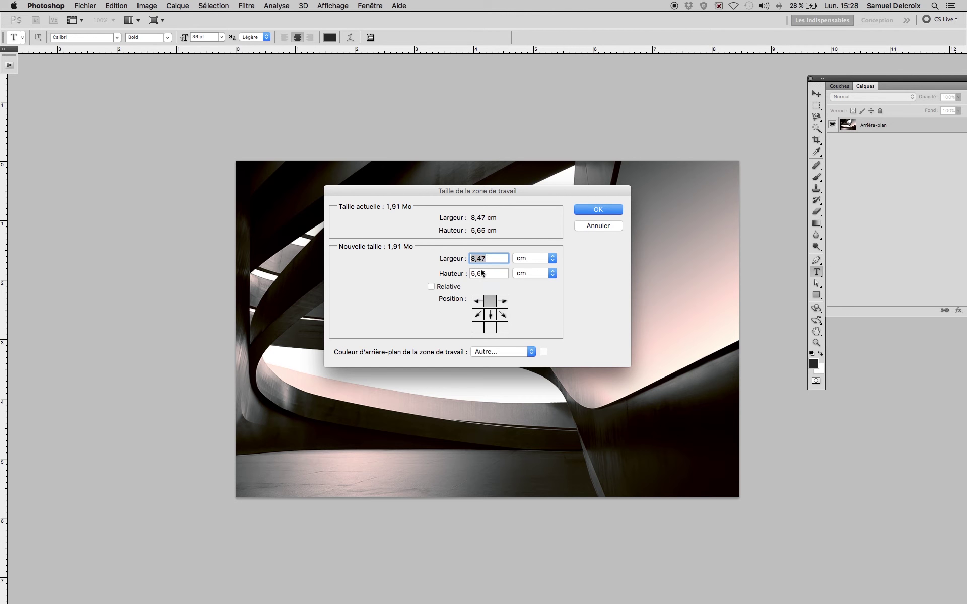
left_click(490, 314)
left_click(477, 301)
left_click(493, 316)
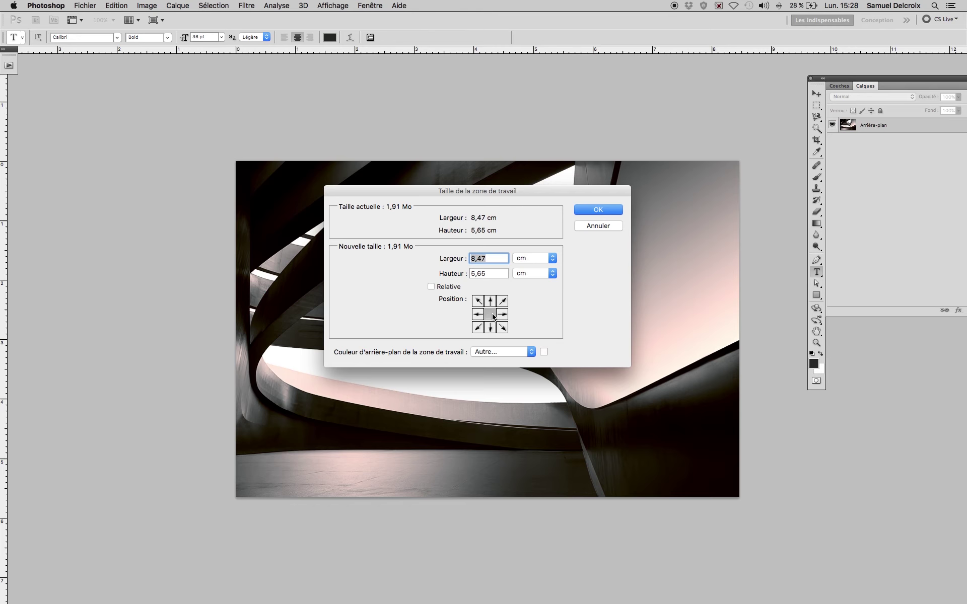
Step: Set the new canvas size to 9,47 cm wide and 6,65 cm high
left_click(476, 258)
key("BackSpace")
type("9")
left_click(471, 273)
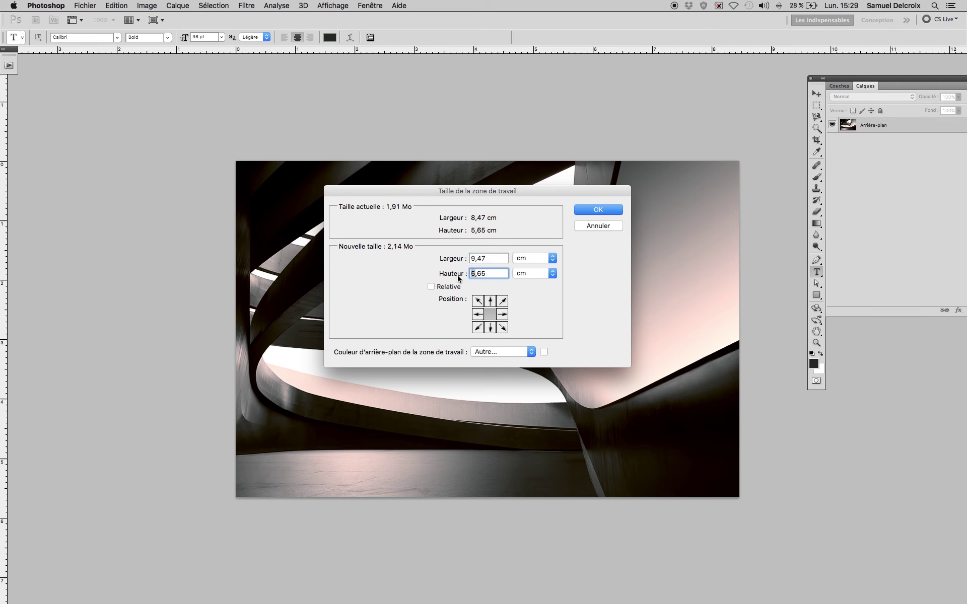
type("6")
Step: Try a red and a near-black canvas extension colour, choose the near-white fefdfd instead, and apply the canvas enlargement
left_click(531, 351)
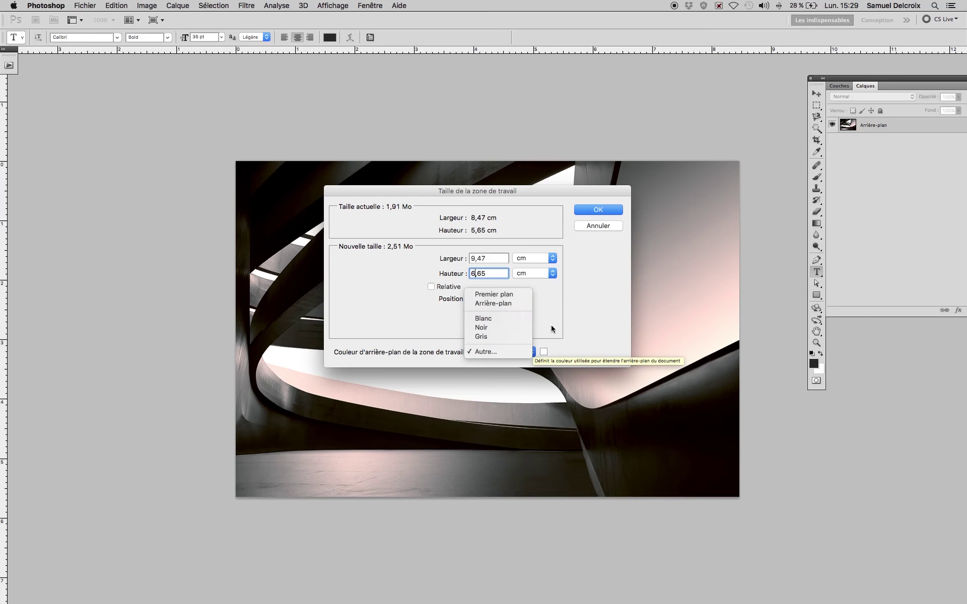
left_click(569, 328)
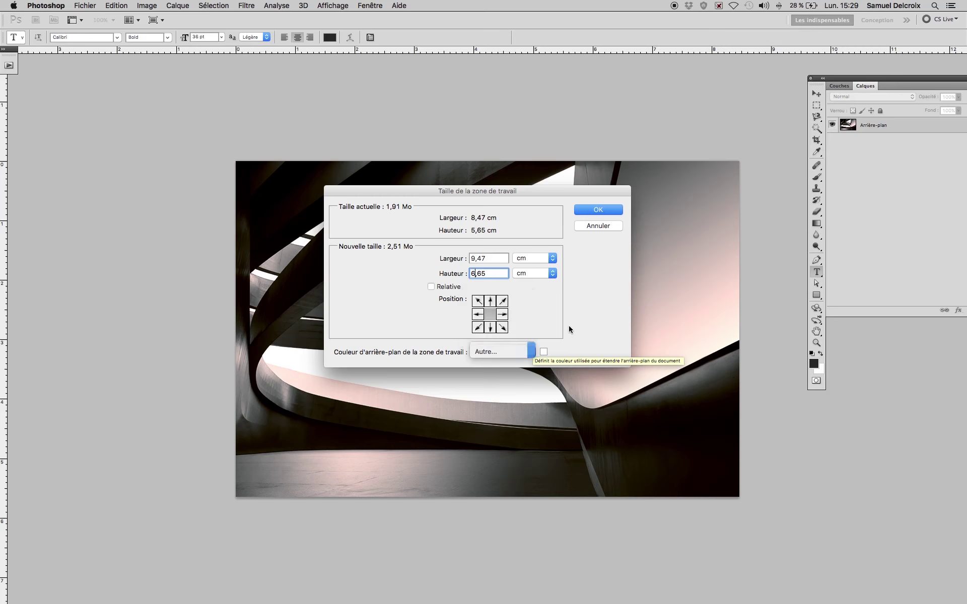
left_click(544, 353)
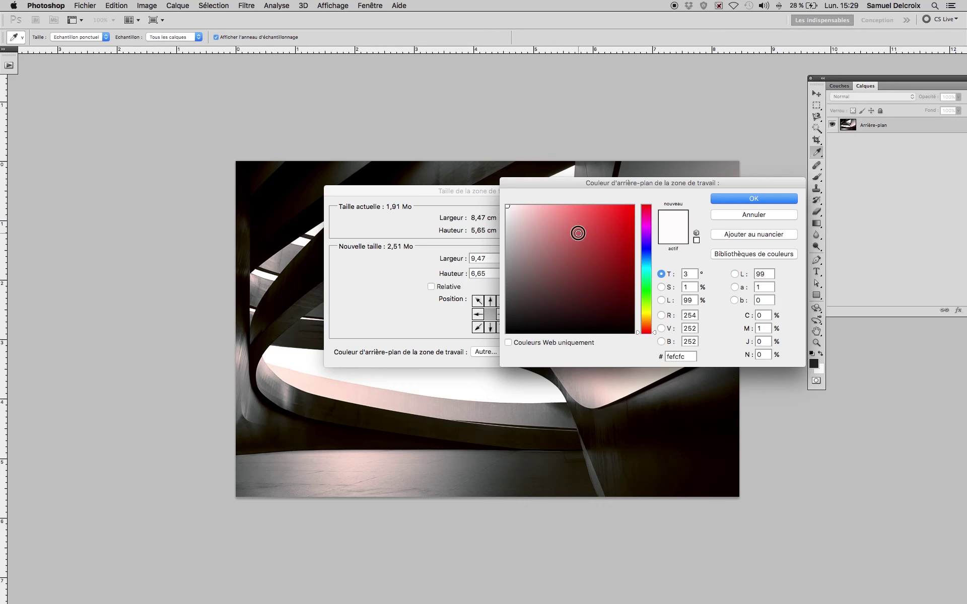
left_click(578, 233)
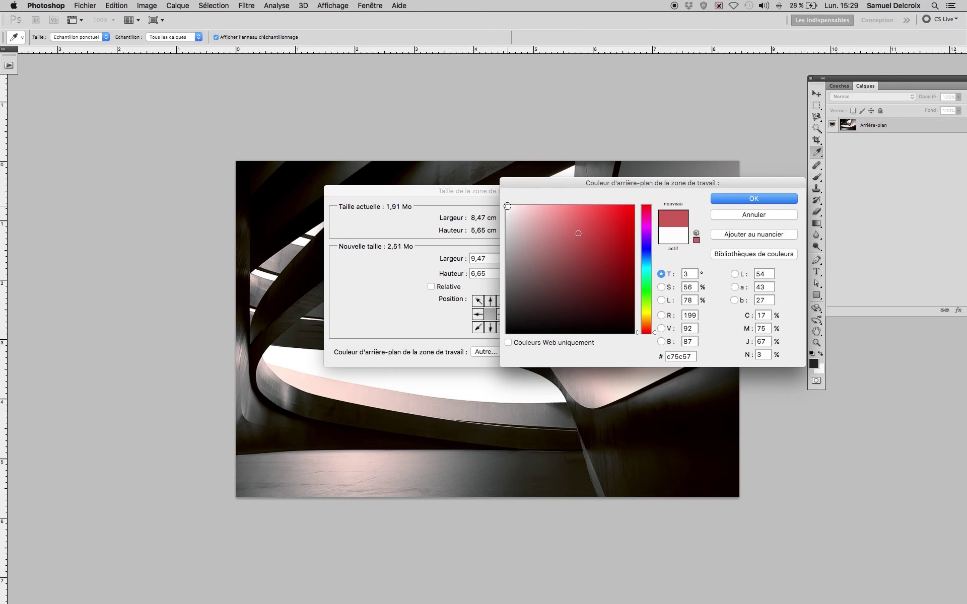
left_click(507, 326)
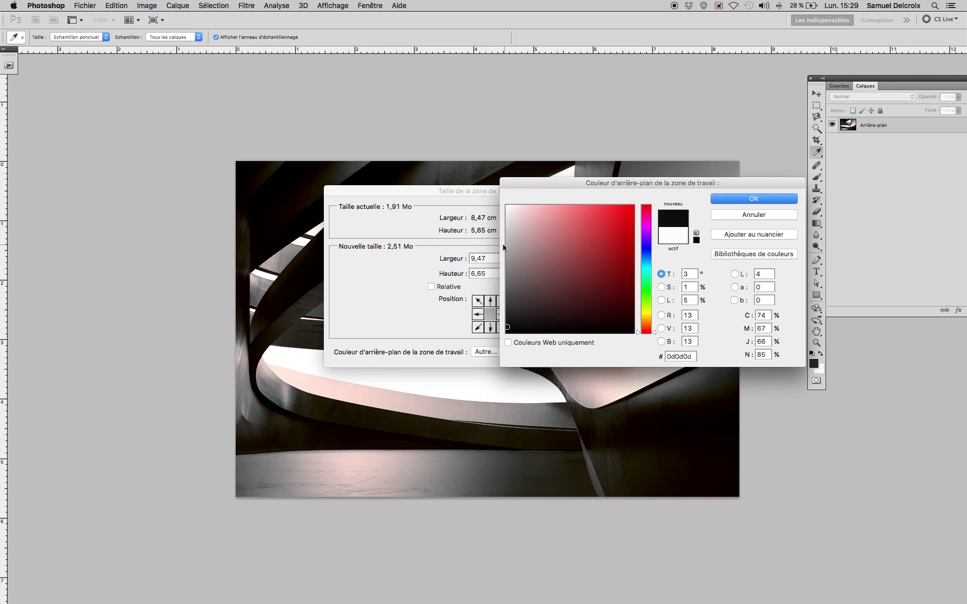
left_click(506, 206)
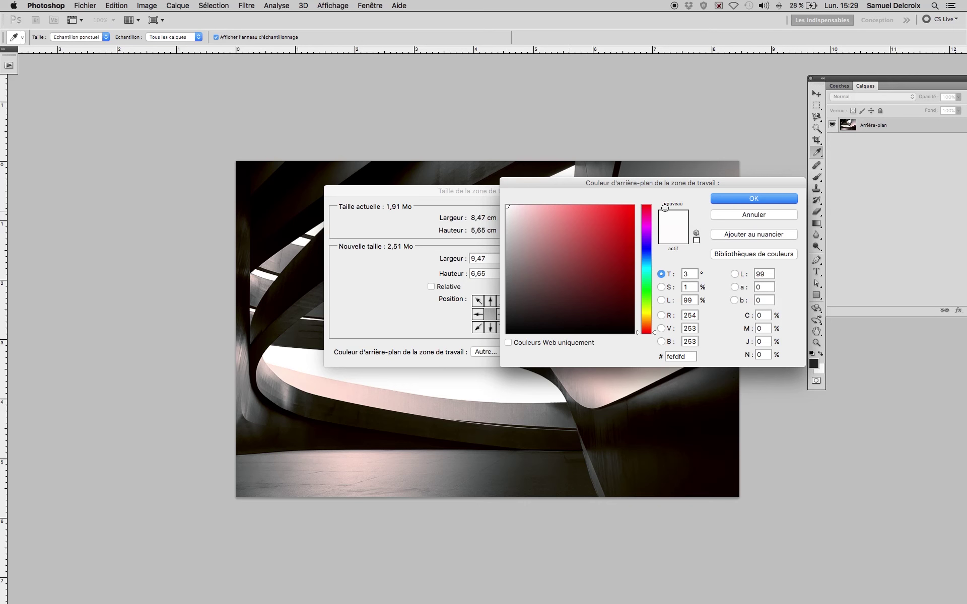
left_click(776, 198)
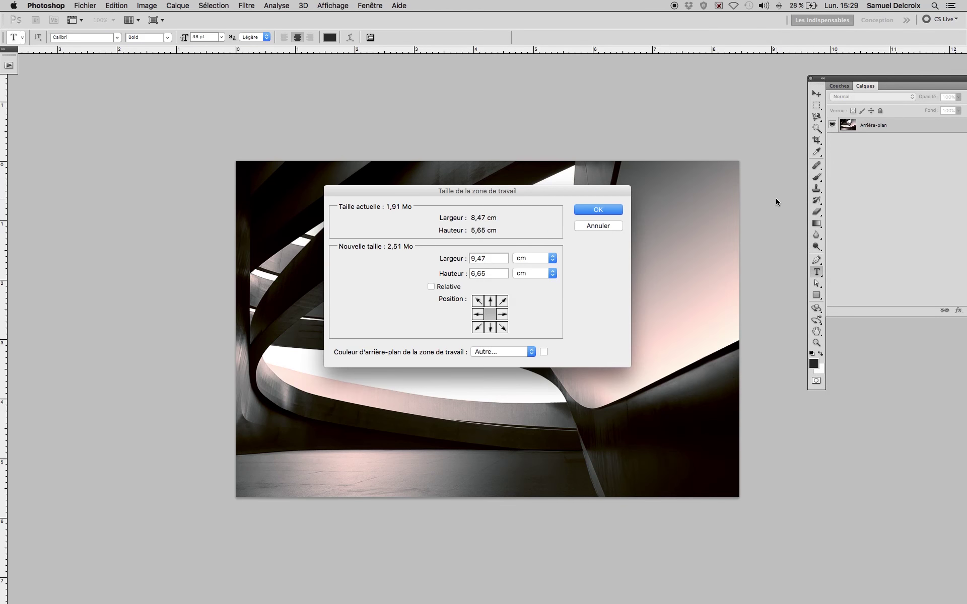
left_click(606, 210)
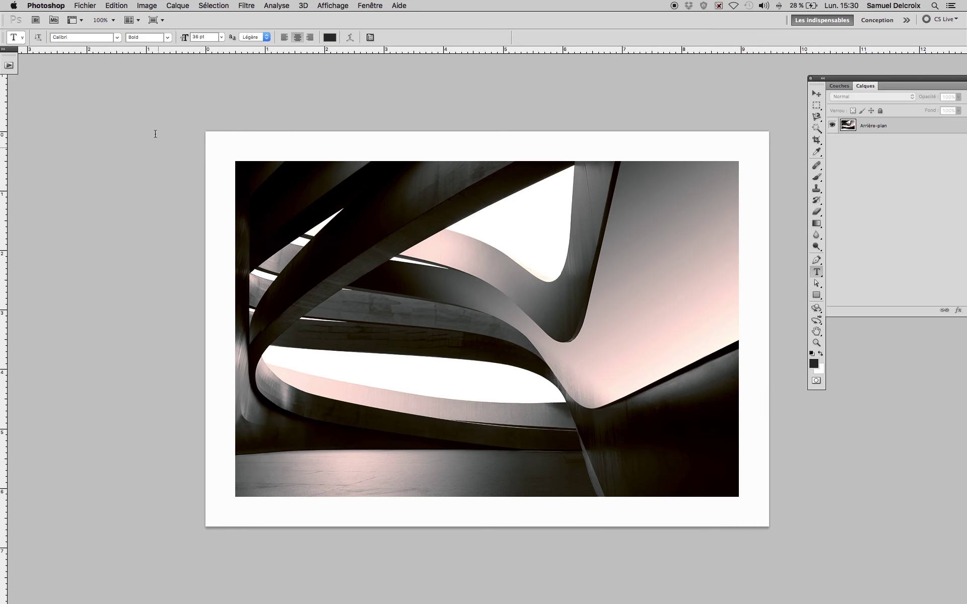
Step: Extend the canvas to the right only by anchoring it at the middle-left and setting its width to 17,47 cm
left_click(147, 7)
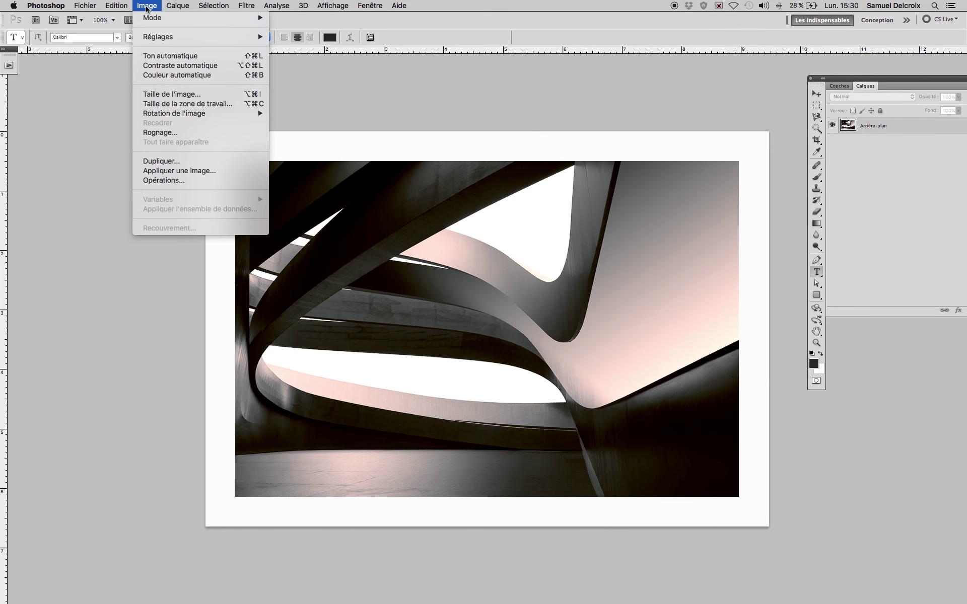
left_click(158, 104)
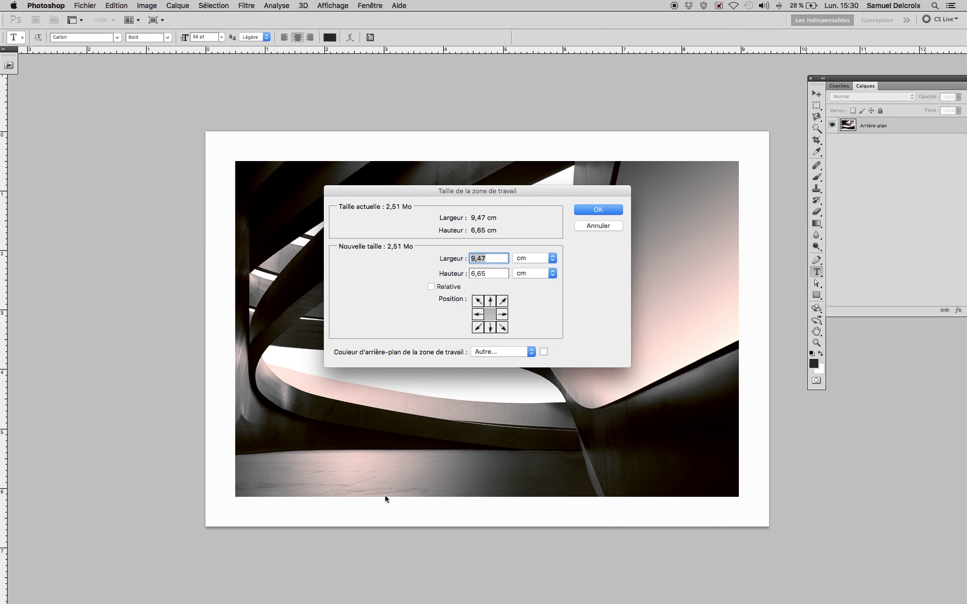
left_click(479, 315)
left_click(469, 255)
key("Delete")
type("1")
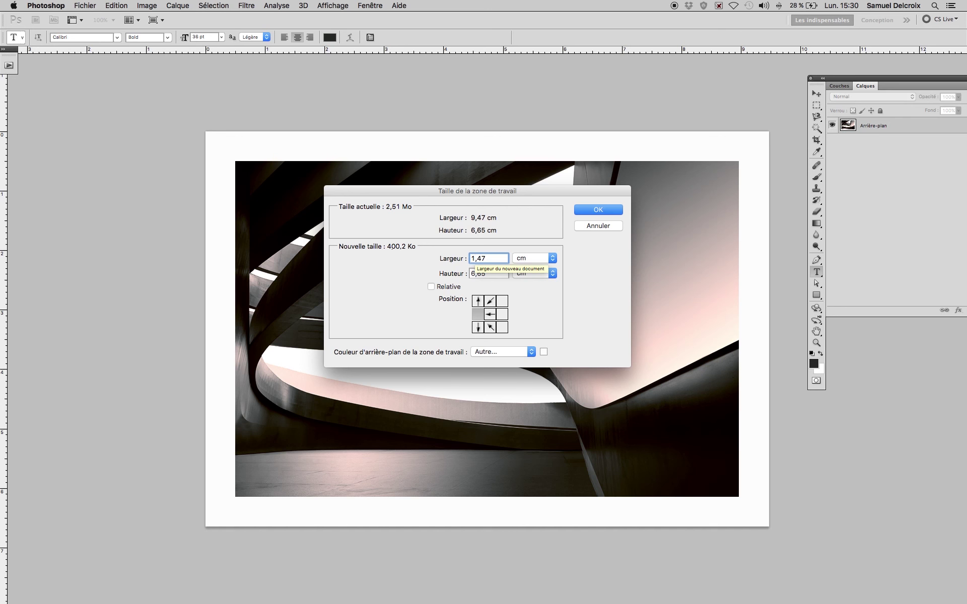
type("5")
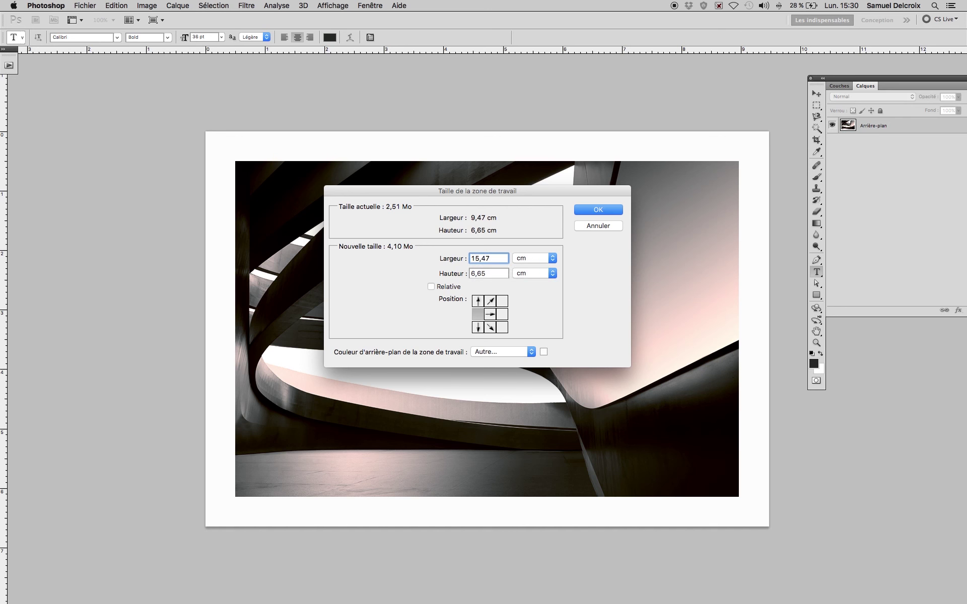
key("BackSpace")
type("7")
left_click(599, 210)
key("super+minus")
key("super+minus")
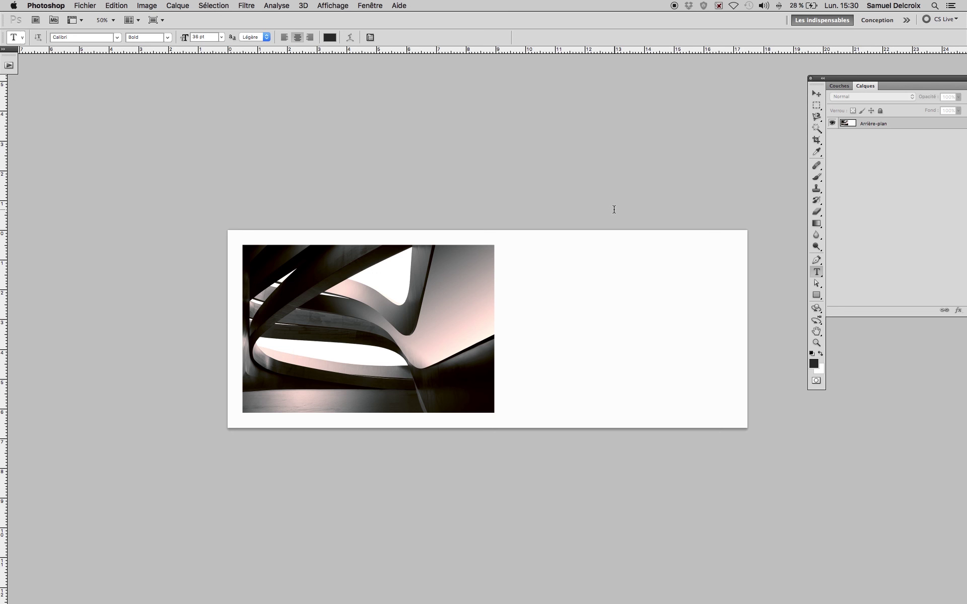
left_click(816, 272)
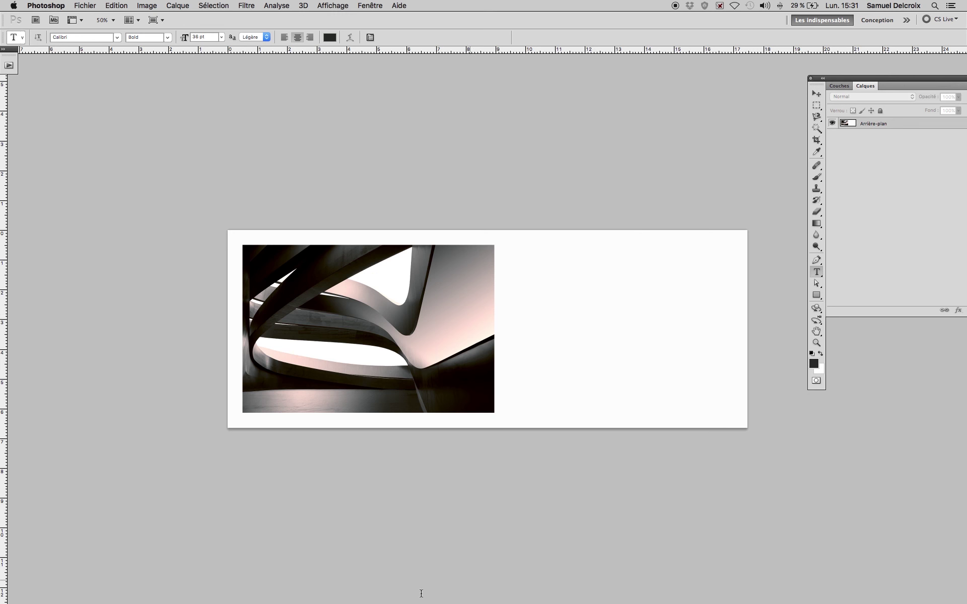
mouse_move(399, 597)
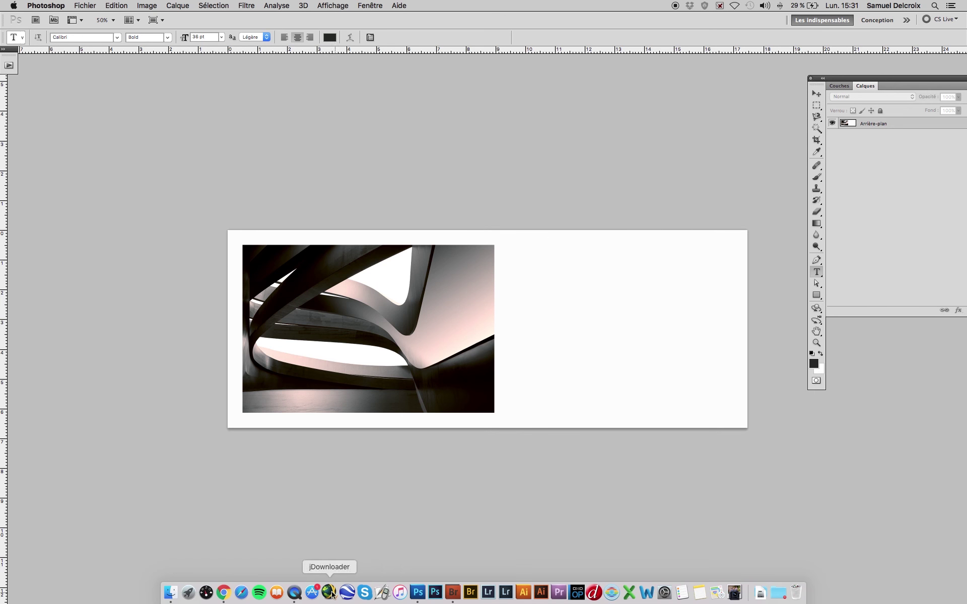
left_click(295, 593)
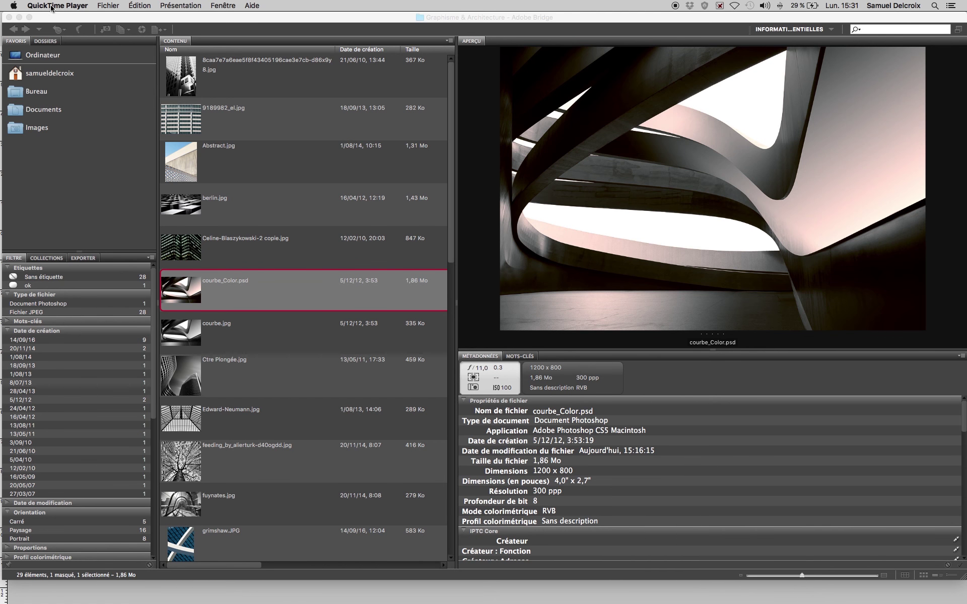